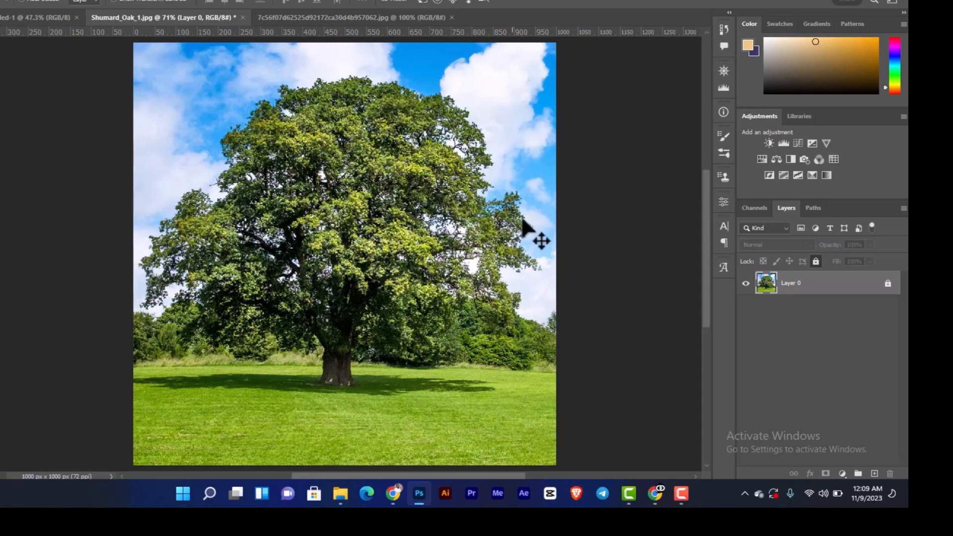
Step: Unlock Layer 0 and select the tree with the automatic Subject selection
click(888, 284)
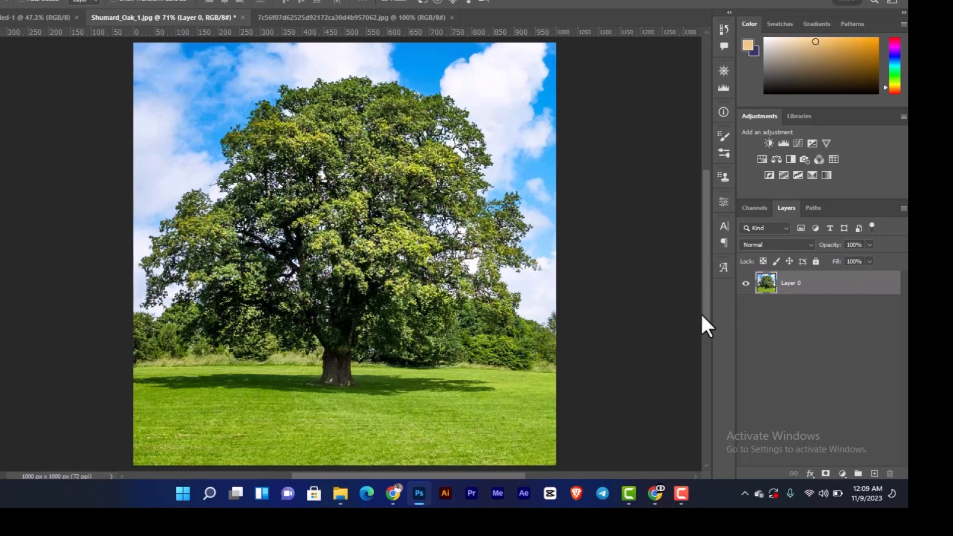
click(92, 0)
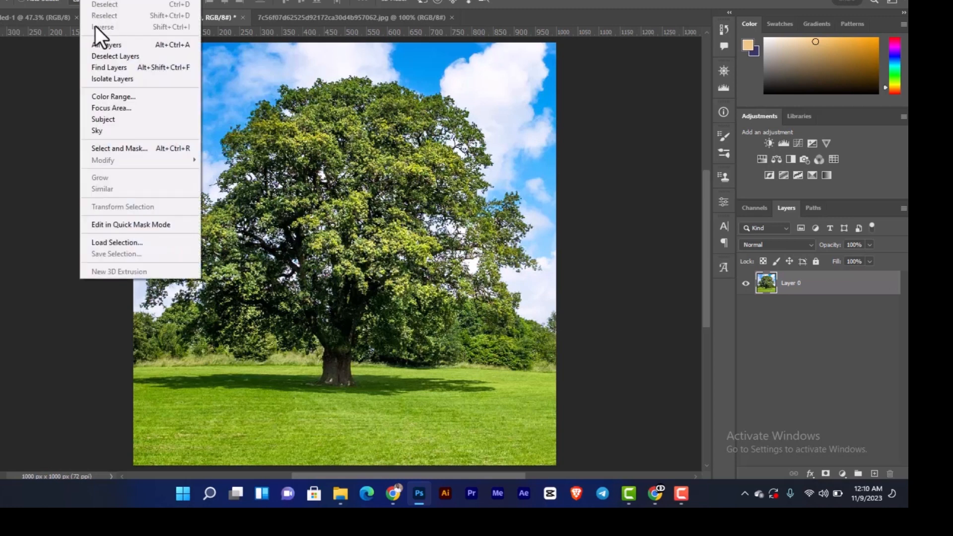
click(114, 119)
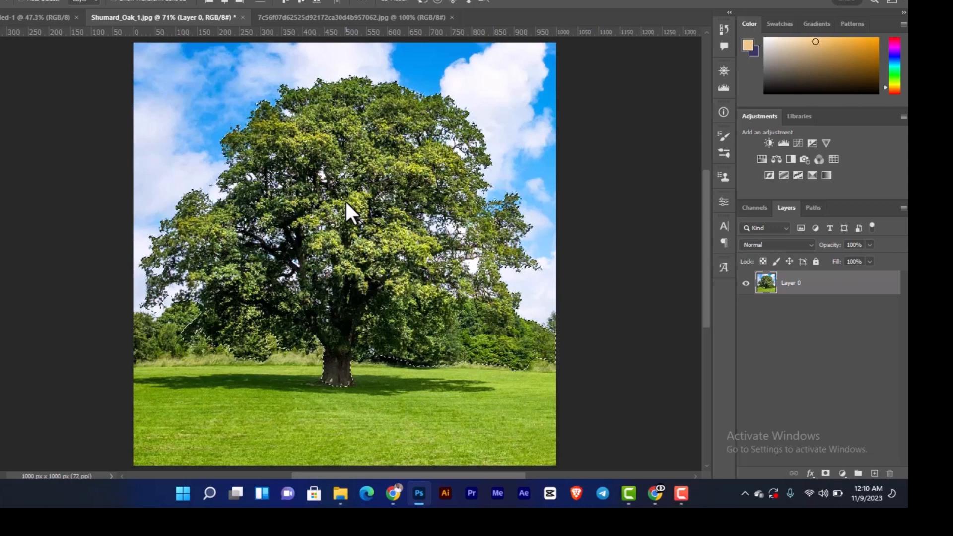
Step: Examine the selection outline around the tree's foliage, trunk and the sky gaps between its branches
scroll(186, 298, up, 2)
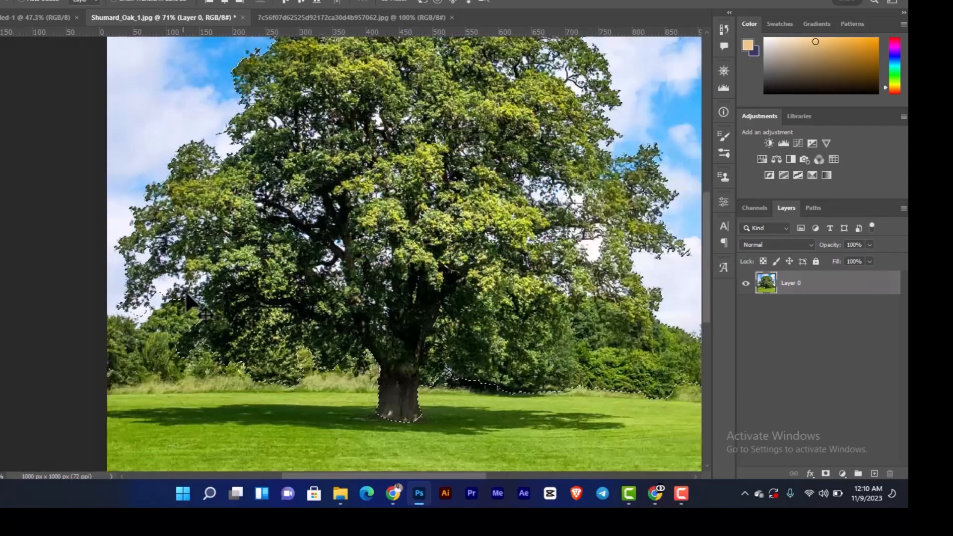
scroll(187, 297, up, 4)
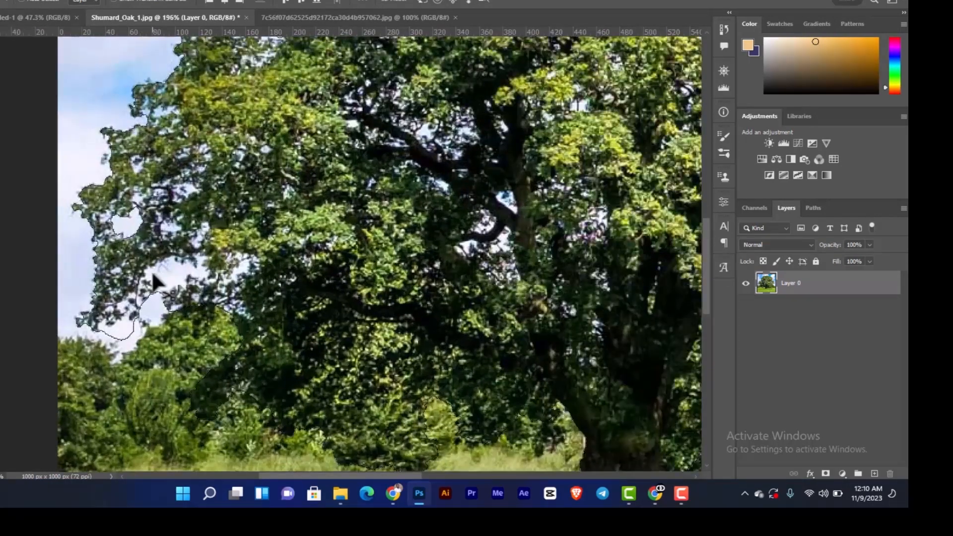
scroll(244, 281, down, 2)
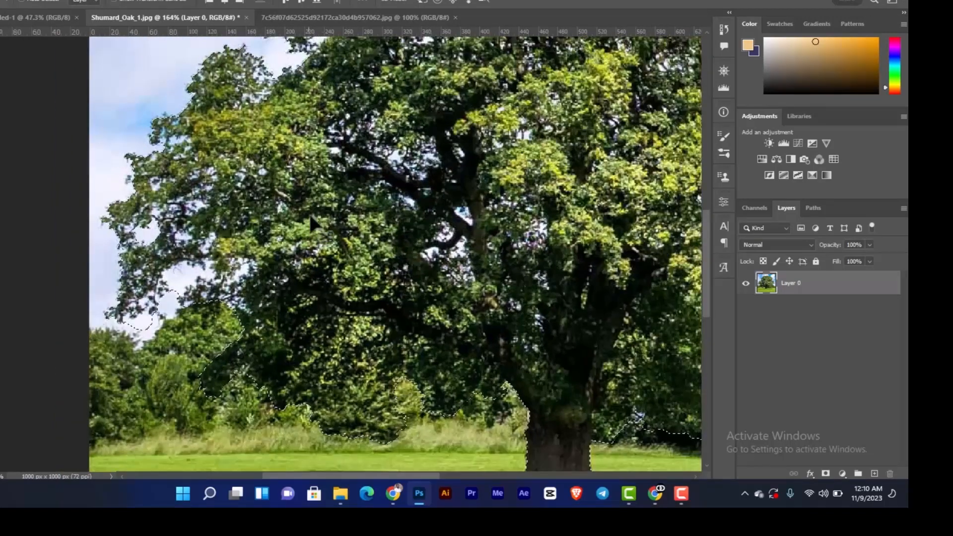
key(space)
drag(381, 207, 261, 284)
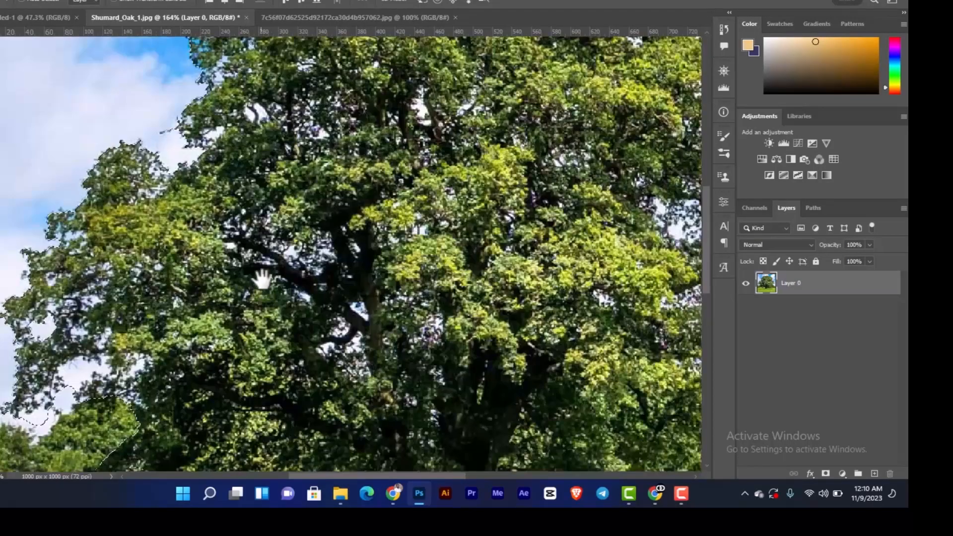
drag(559, 256, 258, 252)
scroll(437, 304, up, 5)
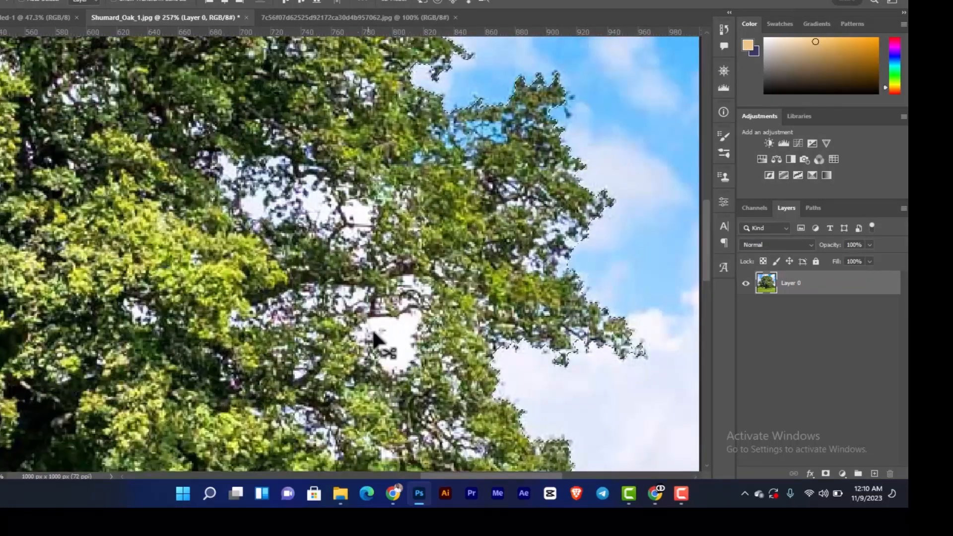
scroll(487, 298, down, 4)
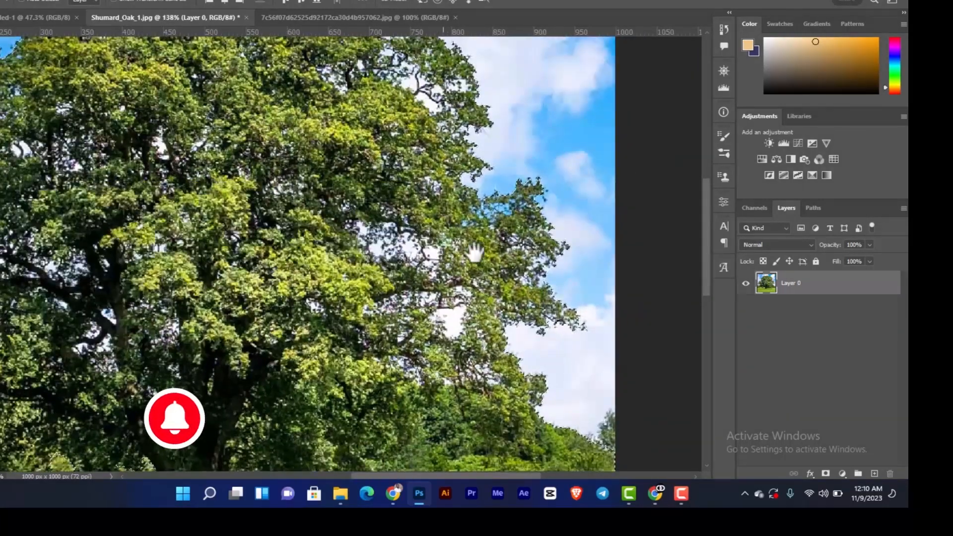
drag(433, 243, 502, 234)
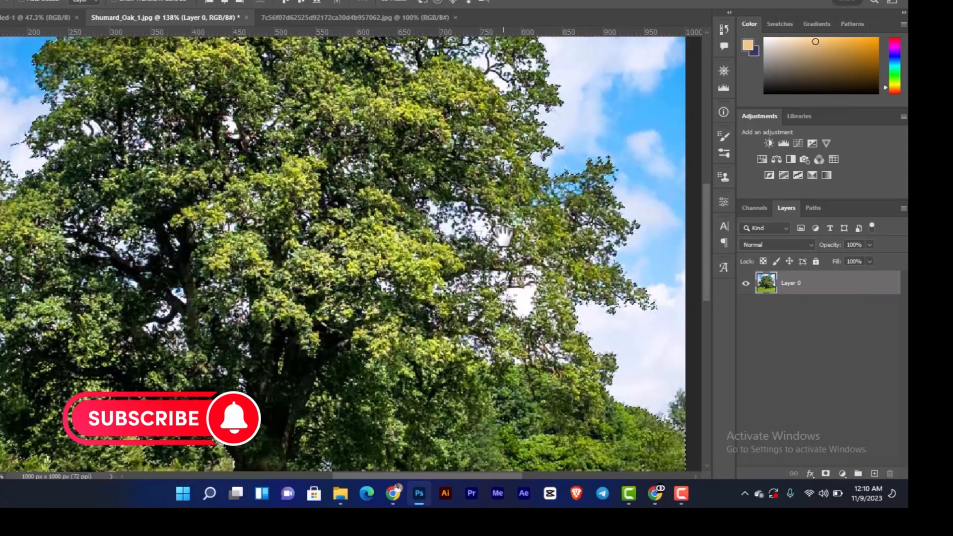
key(ctrl+0)
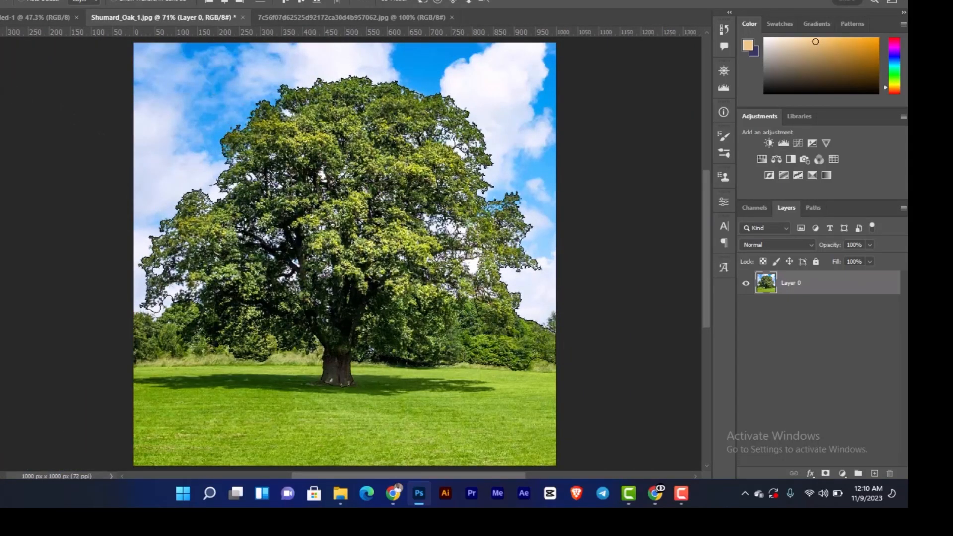
Step: Copy the selected tree onto a new layer and hide Layer 0 to inspect the cutout's edges
key(m)
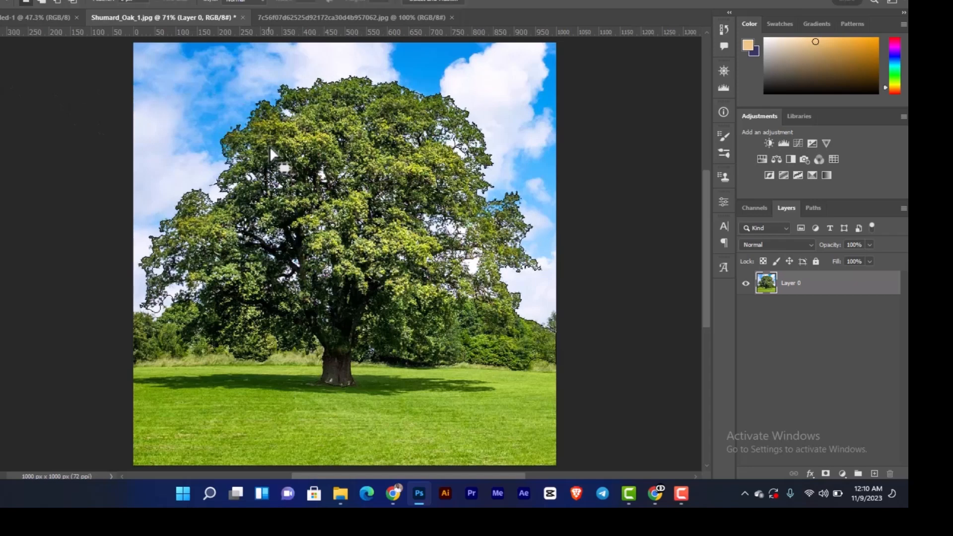
right_click(299, 139)
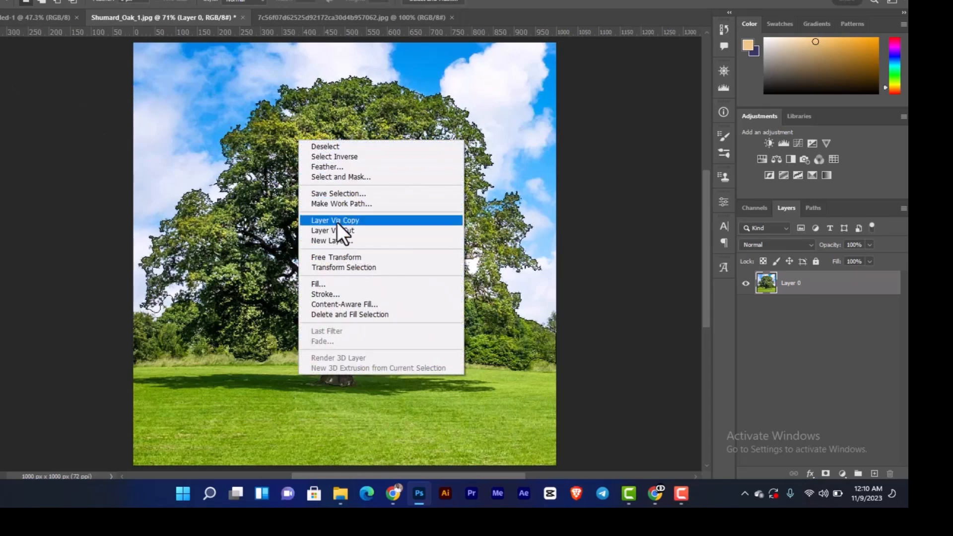
click(358, 221)
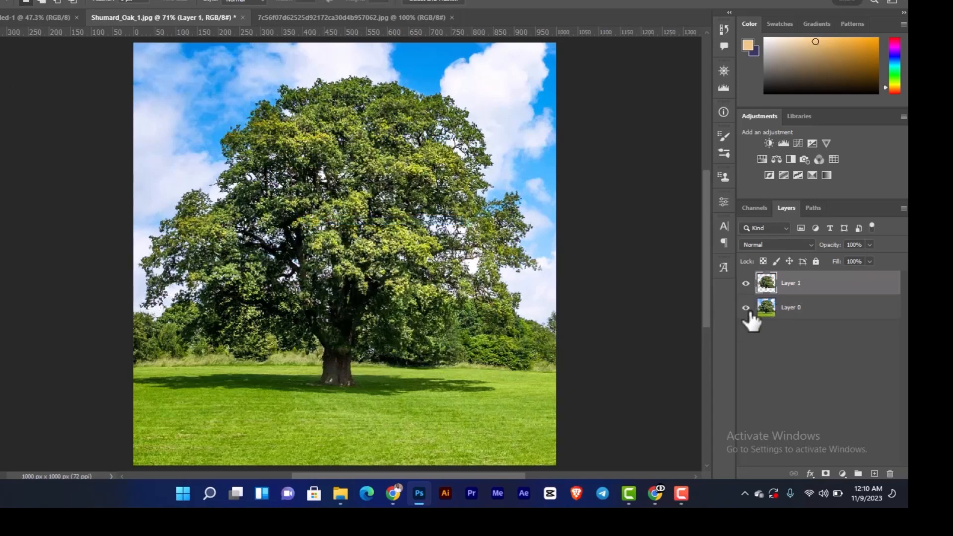
click(746, 308)
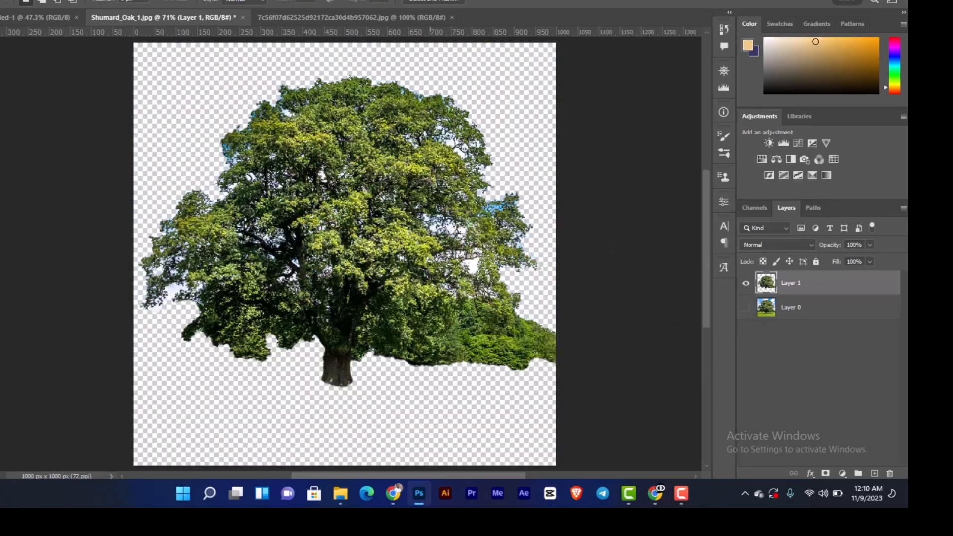
scroll(508, 168, up, 5)
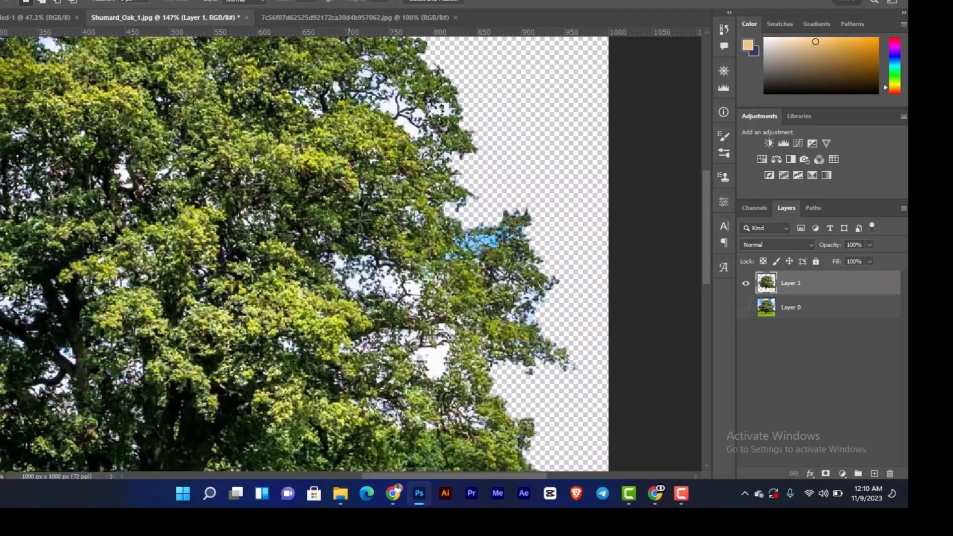
scroll(167, 144, down, 4)
scroll(166, 144, down, 1)
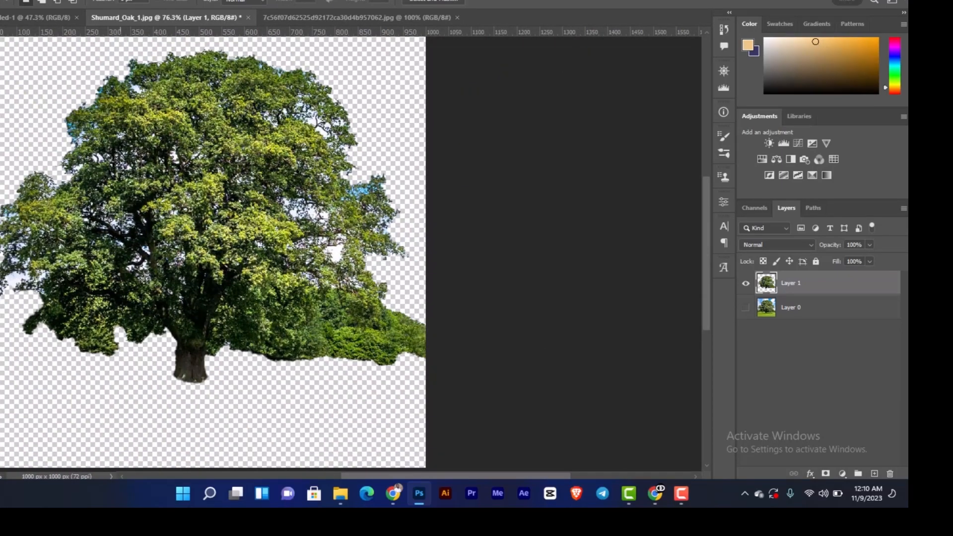
scroll(124, 169, down, 1)
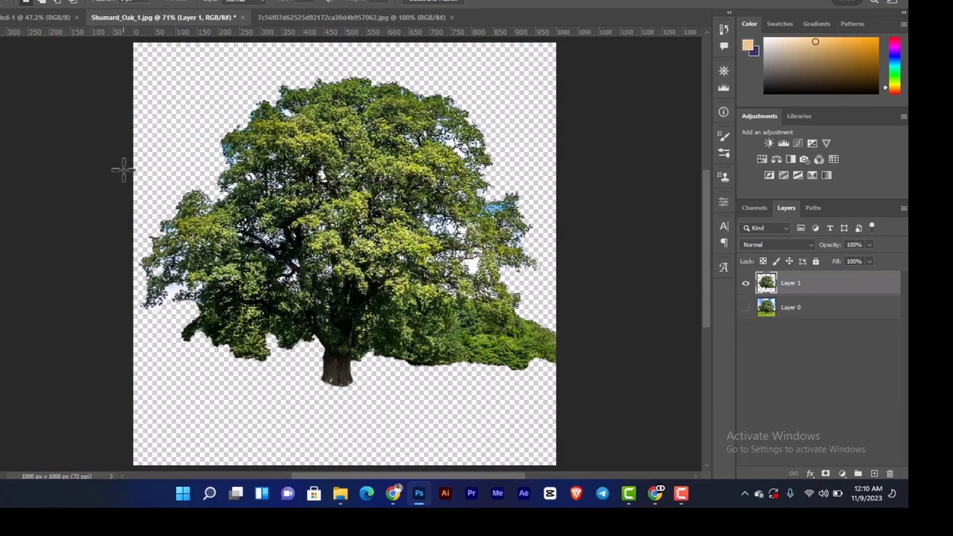
Step: Discard the copied tree layer, show Layer 0 again and clear the selection
click(745, 307)
key(Delete)
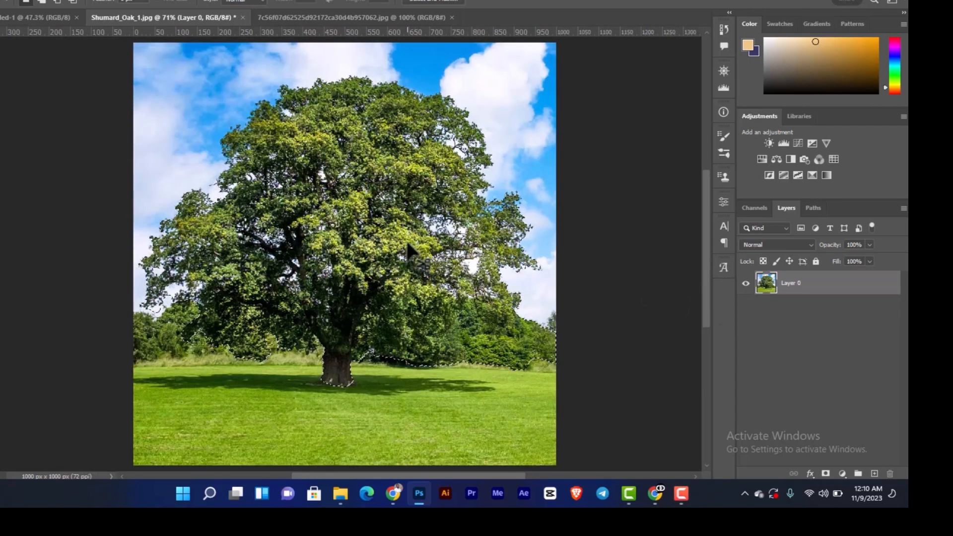
key(ctrl+d)
key(v)
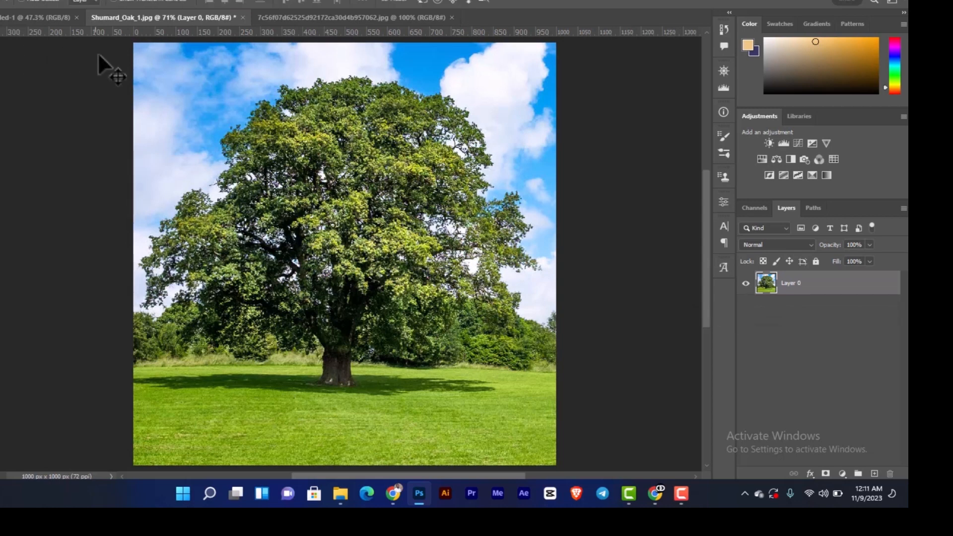
Step: Open the Blending Options for Layer 0, keep Blend If on Gray and move the Layer Style dialog clear of the tree
right_click(872, 292)
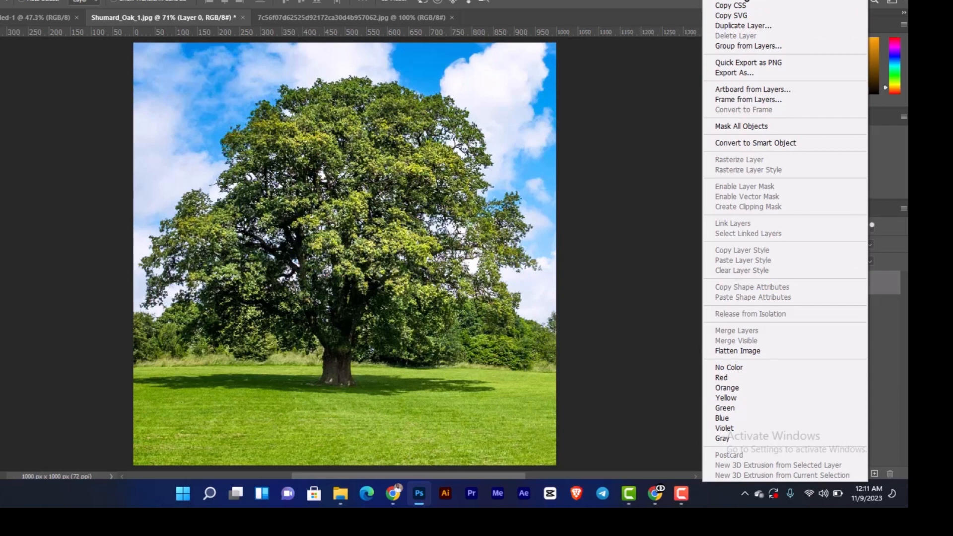
click(708, 2)
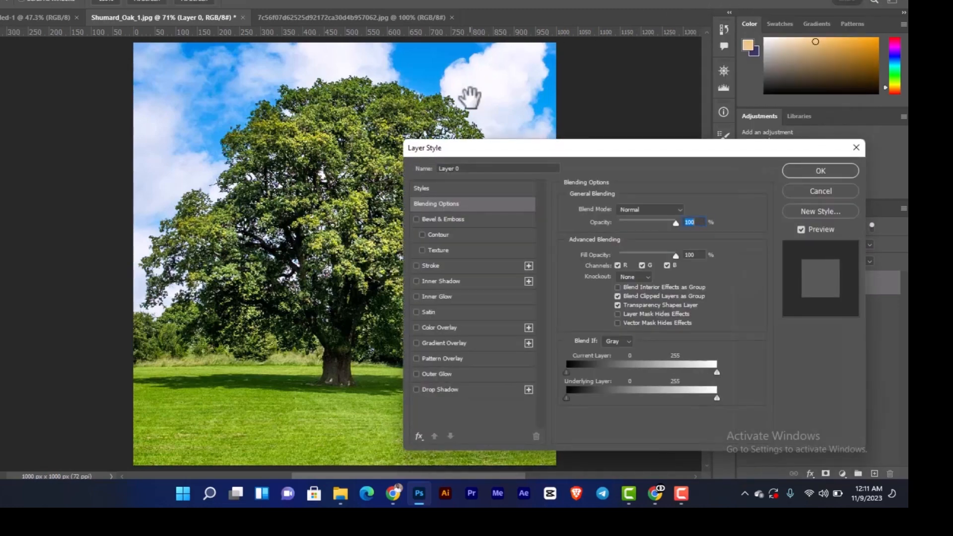
drag(544, 151, 585, 63)
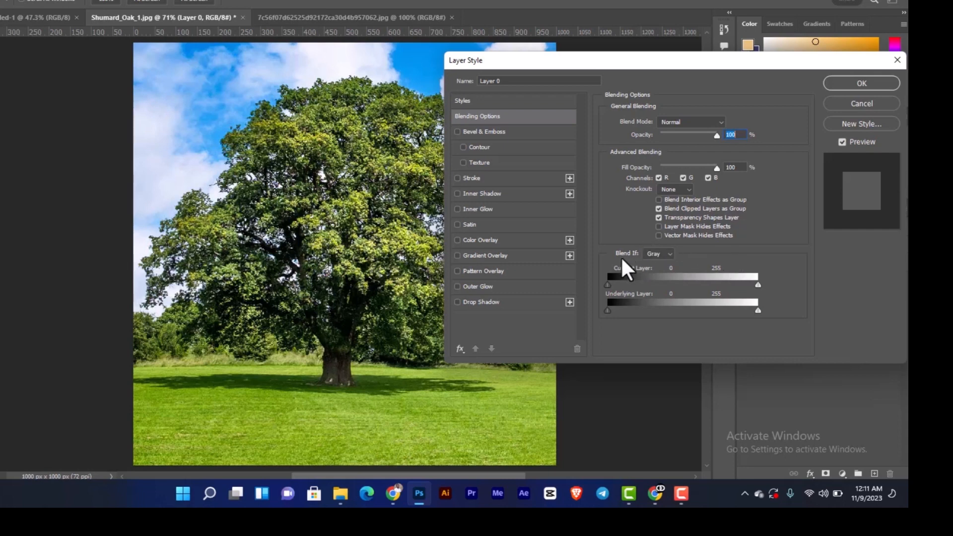
click(666, 258)
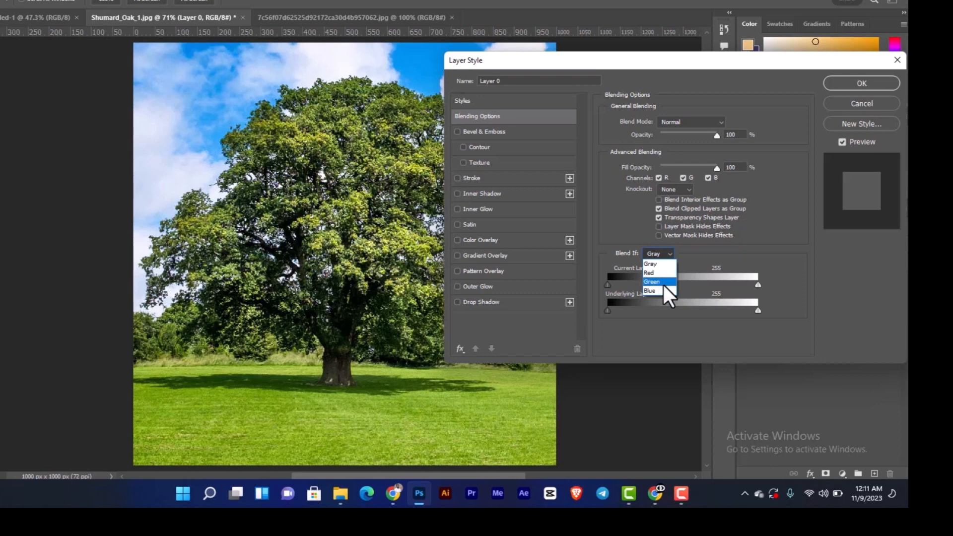
click(703, 259)
drag(683, 63, 762, 90)
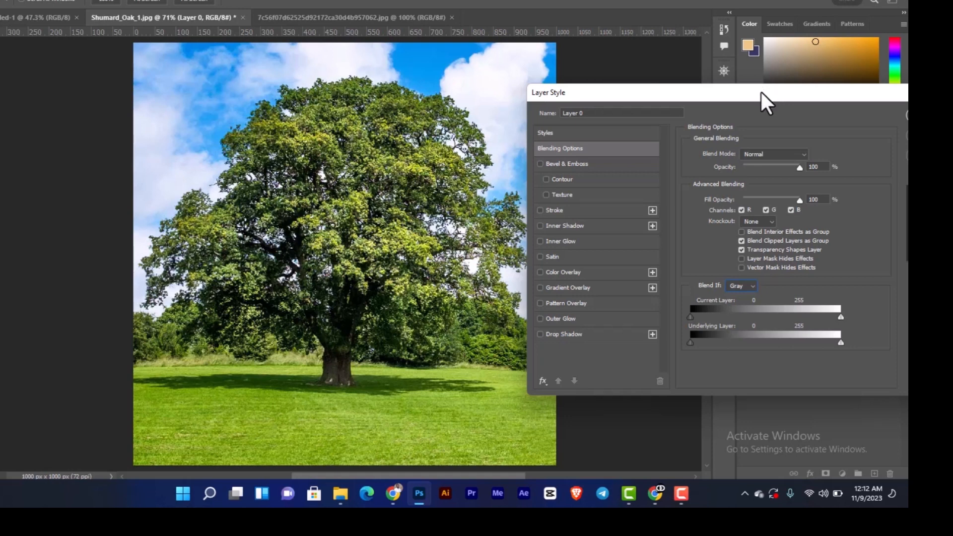
drag(761, 91, 718, 78)
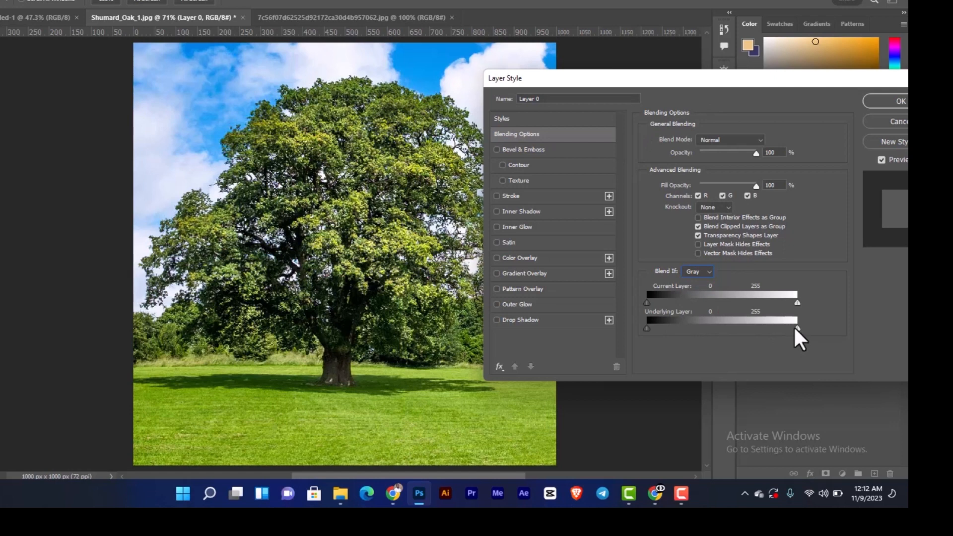
Step: Try the Underlying Layer and Current Layer blend sliders with Blend If on Gray
drag(796, 329, 818, 323)
mouse_move(648, 331)
mouse_down()
mouse_move(717, 328)
mouse_move(640, 328)
mouse_move(647, 305)
mouse_move(695, 311)
mouse_move(604, 313)
mouse_move(645, 315)
mouse_move(645, 302)
mouse_move(672, 314)
mouse_move(579, 319)
mouse_move(648, 335)
mouse_up()
mouse_move(797, 304)
mouse_down()
mouse_move(675, 304)
mouse_move(798, 304)
mouse_up()
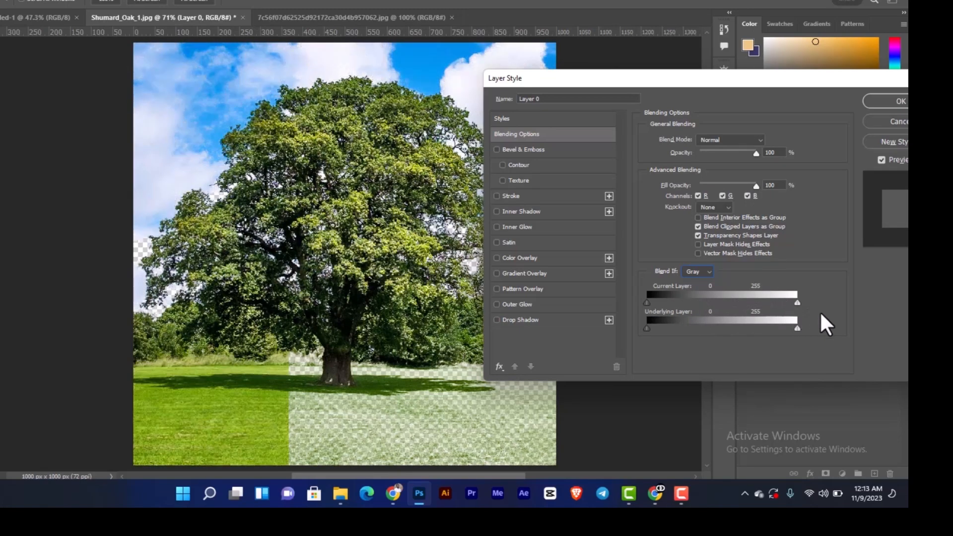
Step: Set Blend If to Blue and move the Layer Style dialog to uncover more of the image
click(701, 274)
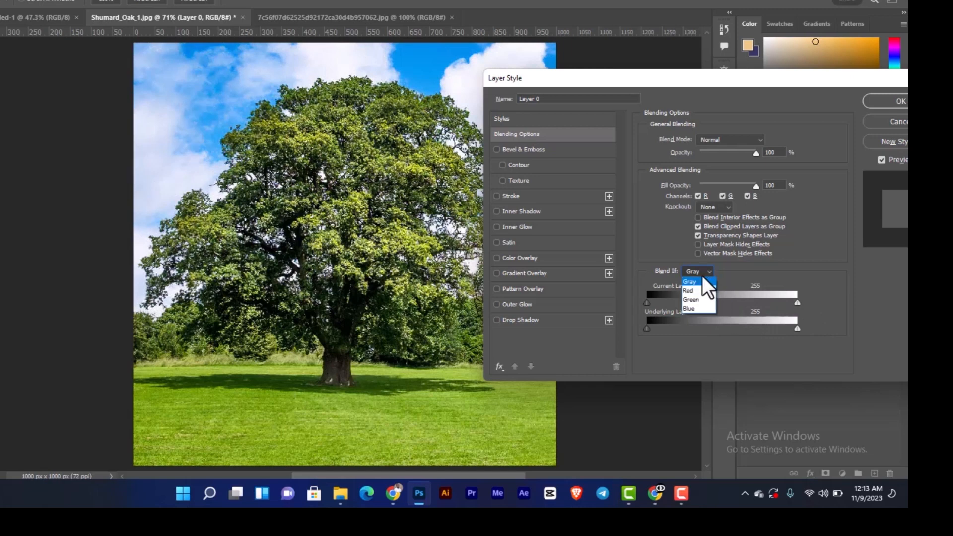
click(696, 313)
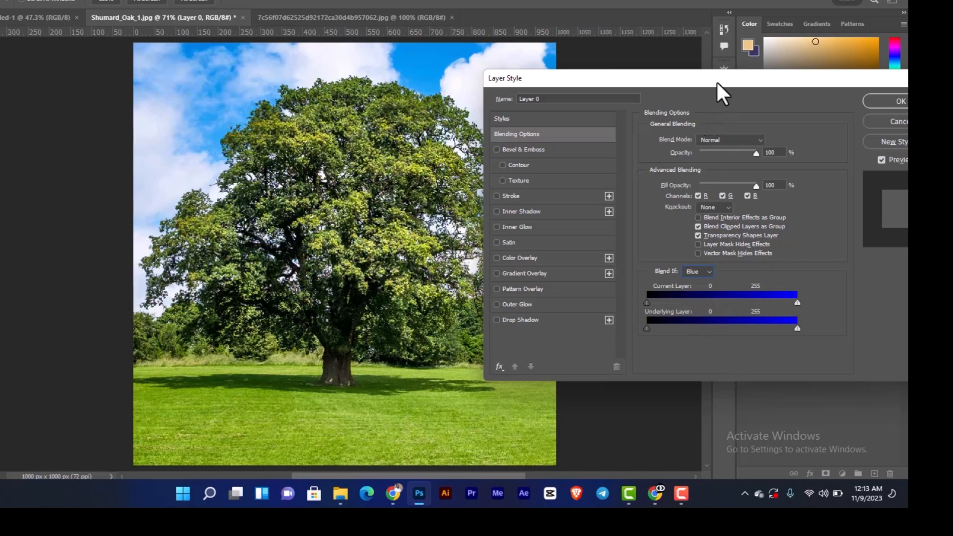
drag(717, 89, 750, 41)
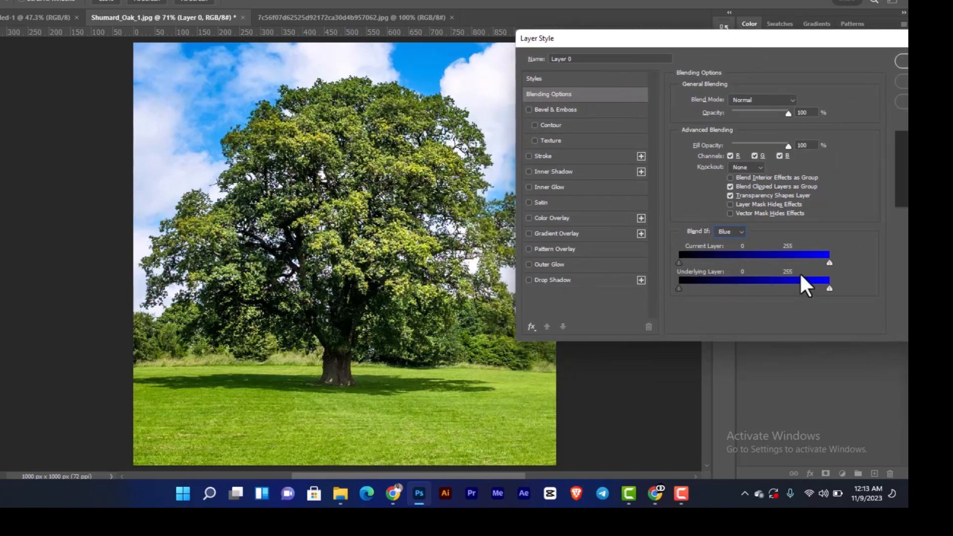
Step: Try the white and black Underlying Layer sliders for the Blue channel
drag(829, 288, 809, 288)
drag(828, 289, 830, 289)
drag(829, 289, 837, 284)
drag(679, 289, 659, 287)
Step: Split the Current Layer's blue highlight slider to about 134 / 240 to hide the sky, fine-tune it and apply the layer style
drag(829, 263, 836, 260)
drag(826, 263, 820, 260)
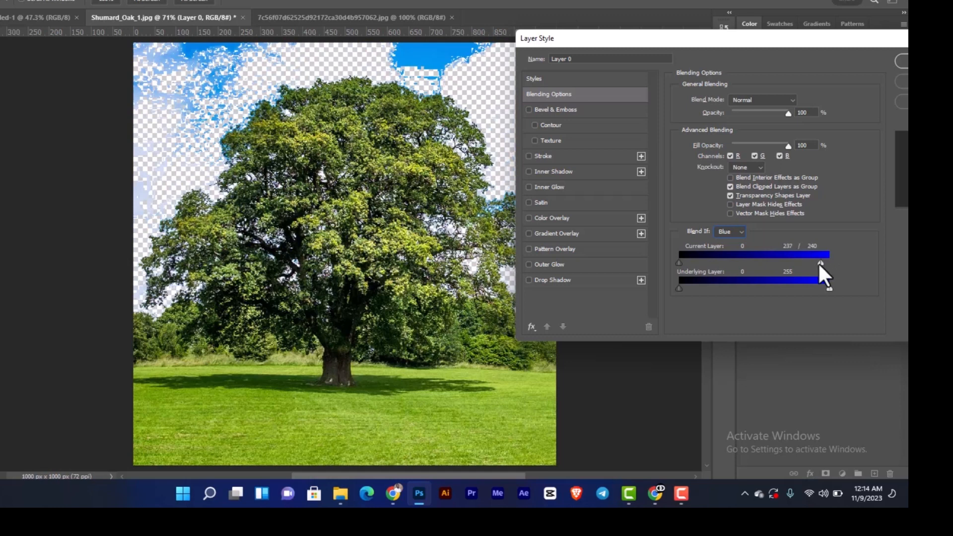
drag(819, 263, 757, 261)
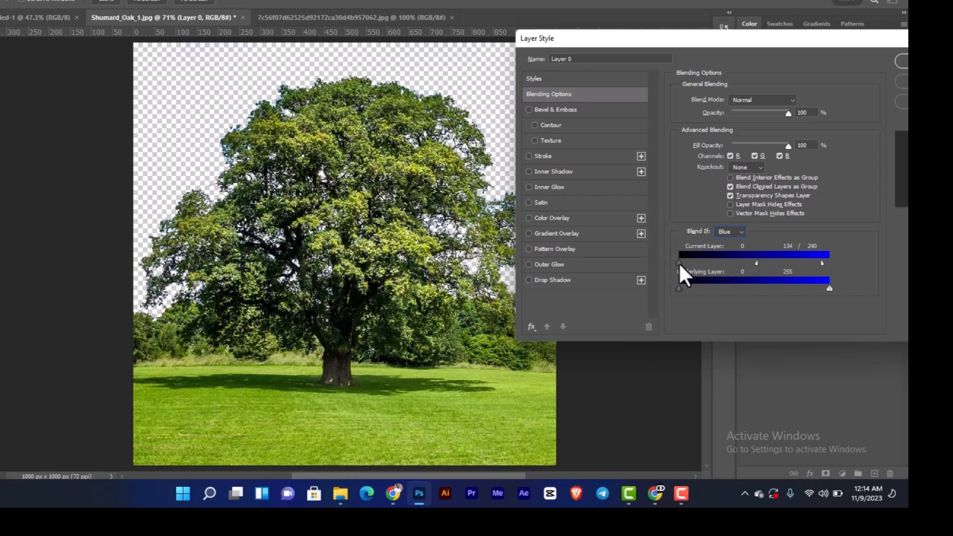
mouse_move(678, 262)
mouse_down()
mouse_move(690, 262)
mouse_move(634, 271)
mouse_move(667, 248)
mouse_up()
mouse_move(751, 264)
mouse_down()
mouse_move(719, 255)
mouse_move(757, 260)
mouse_up()
drag(808, 262, 759, 268)
click(895, 60)
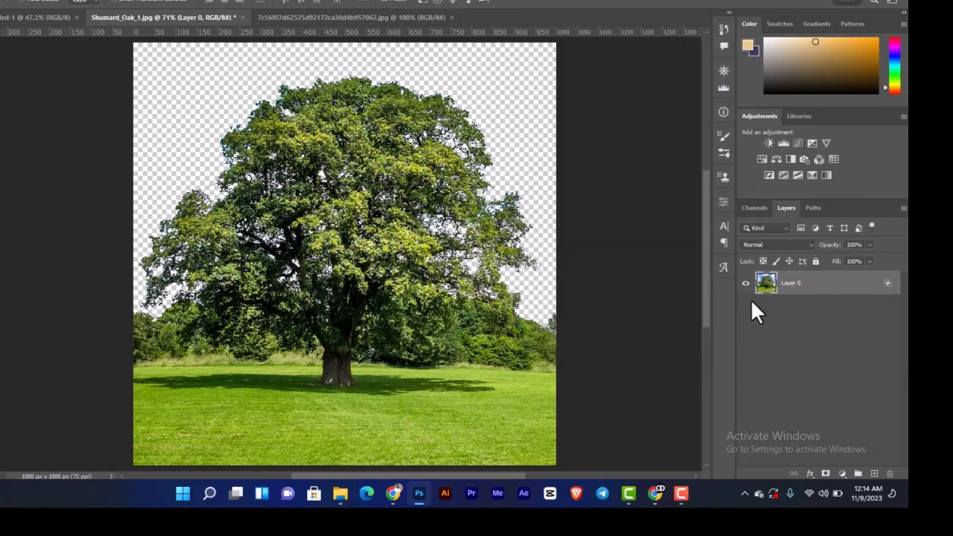
Step: Compare the opened Shumard_Oak_1.jpg snapshot with the Layer Style history state, ending on the Layer Style state
click(724, 29)
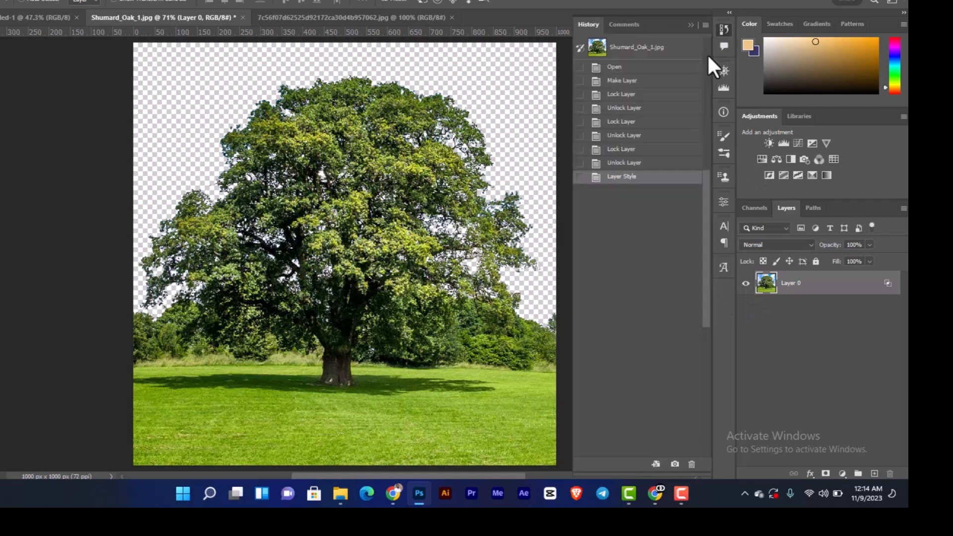
click(647, 54)
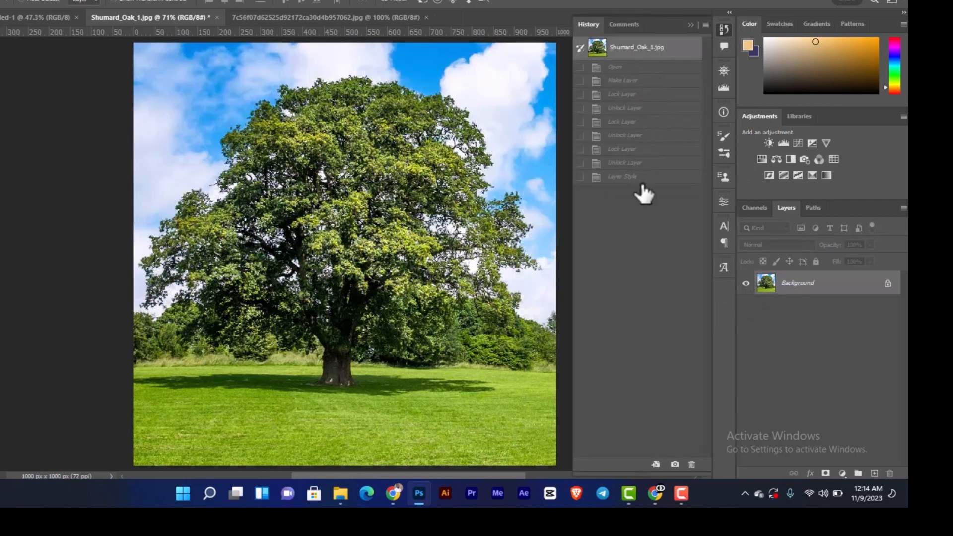
click(644, 180)
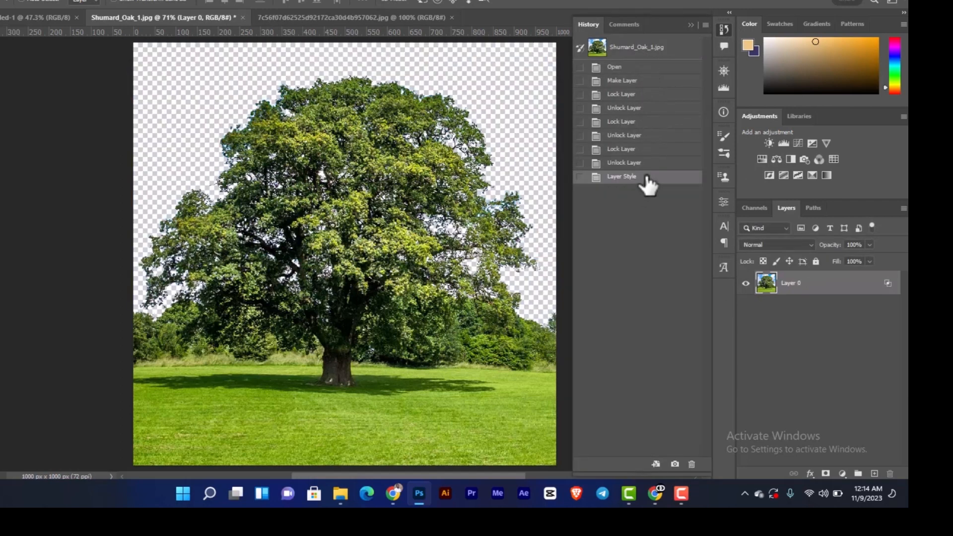
click(690, 25)
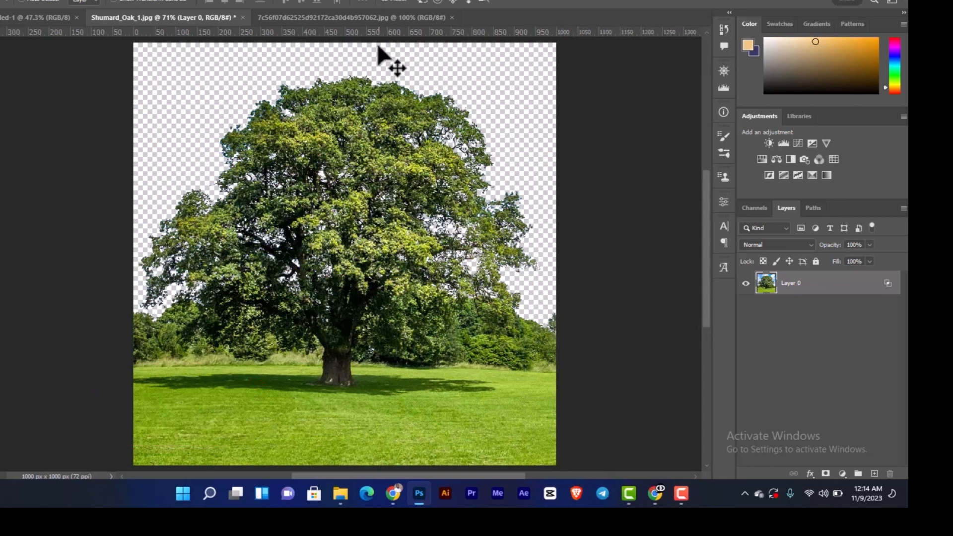
Step: Unlock the background of the sunset sky image and bring it into Shumard_Oak_1.jpg as a new layer
click(352, 16)
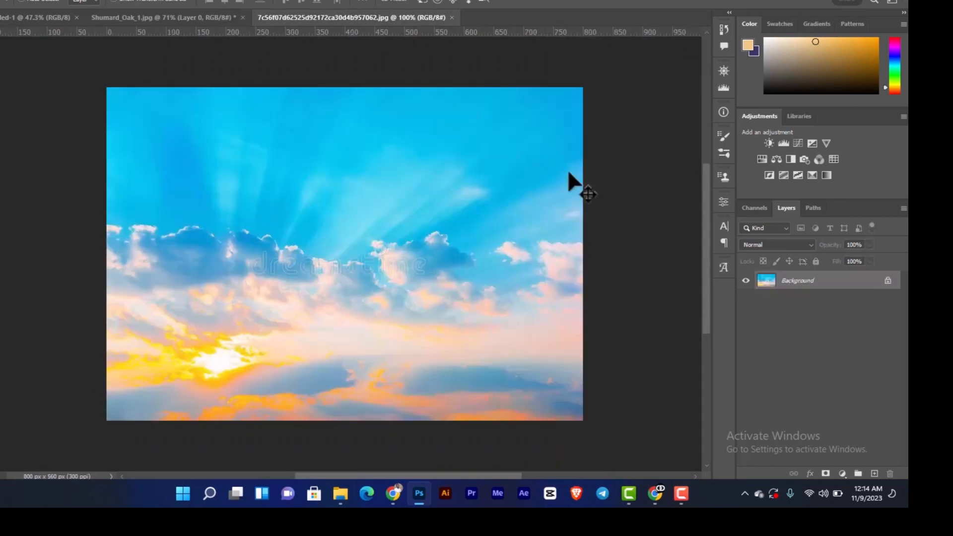
click(889, 281)
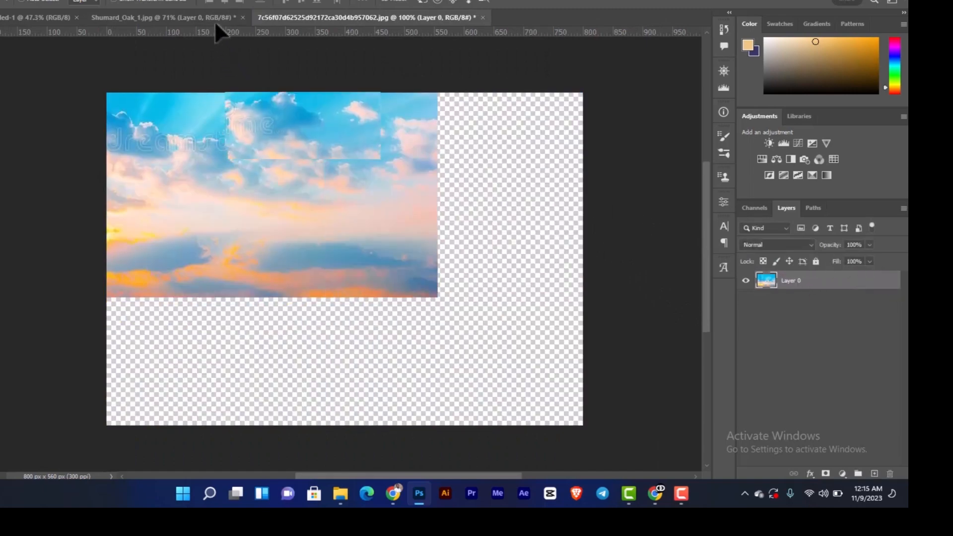
drag(214, 21, 372, 254)
scroll(349, 232, down, 2)
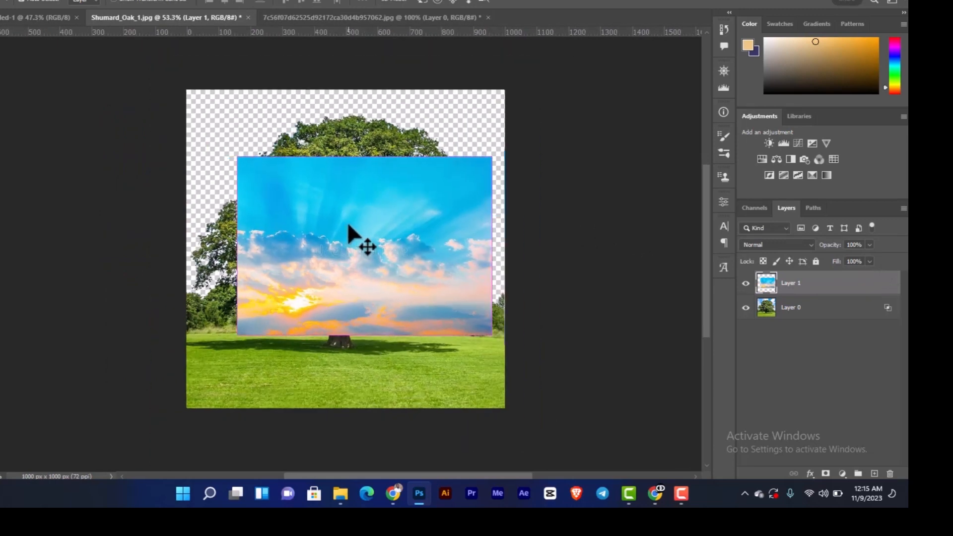
Step: Free Transform the sky layer, enlarging and repositioning it to cover the whole canvas
key(ctrl+t)
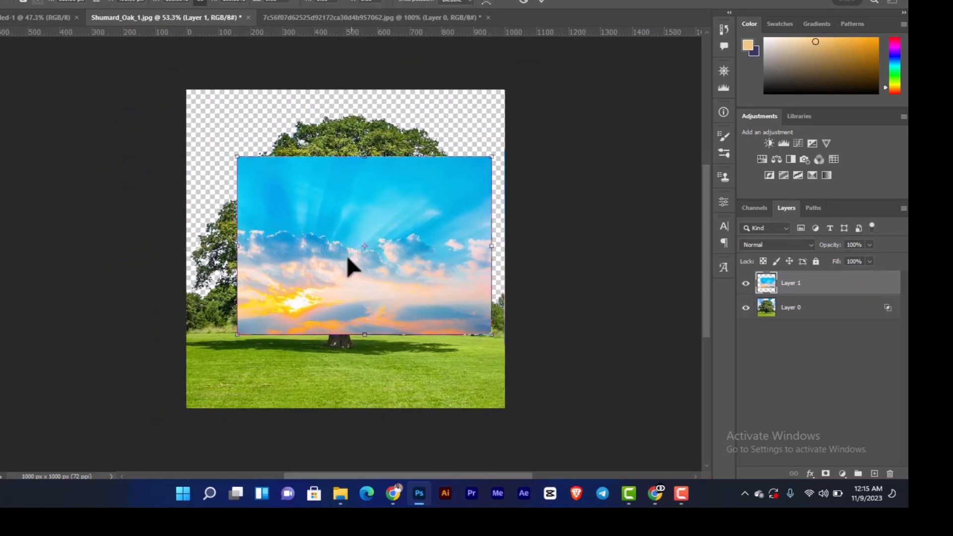
drag(234, 330, 171, 422)
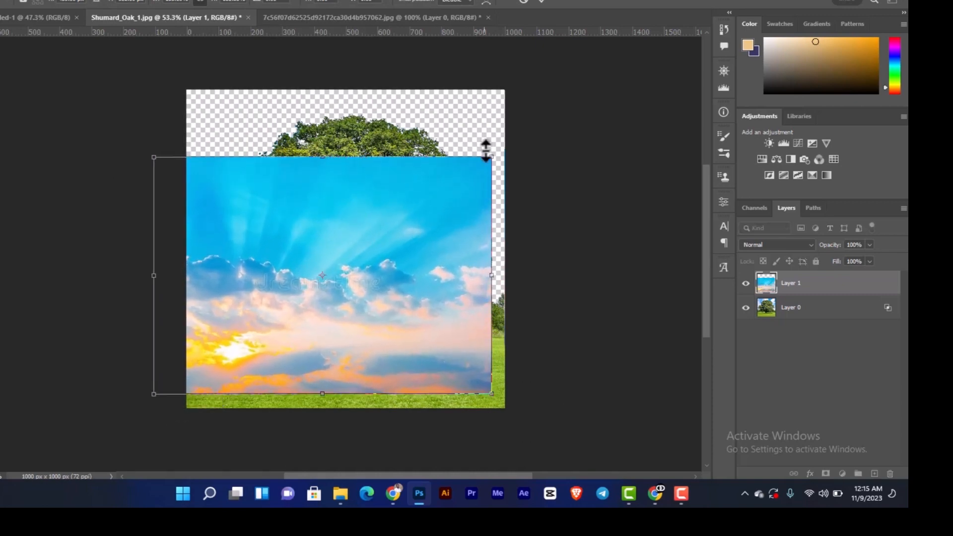
drag(487, 154, 628, 61)
drag(452, 254, 428, 288)
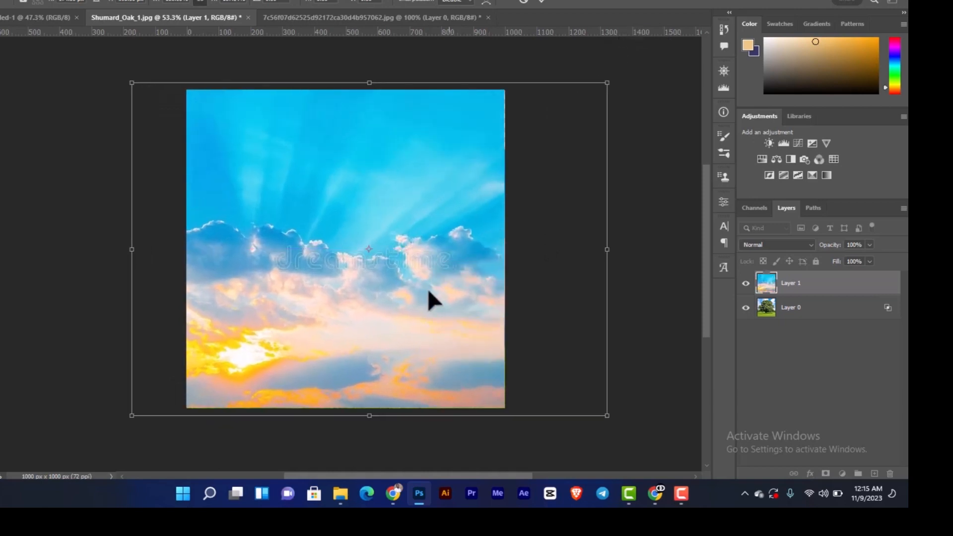
key(Return)
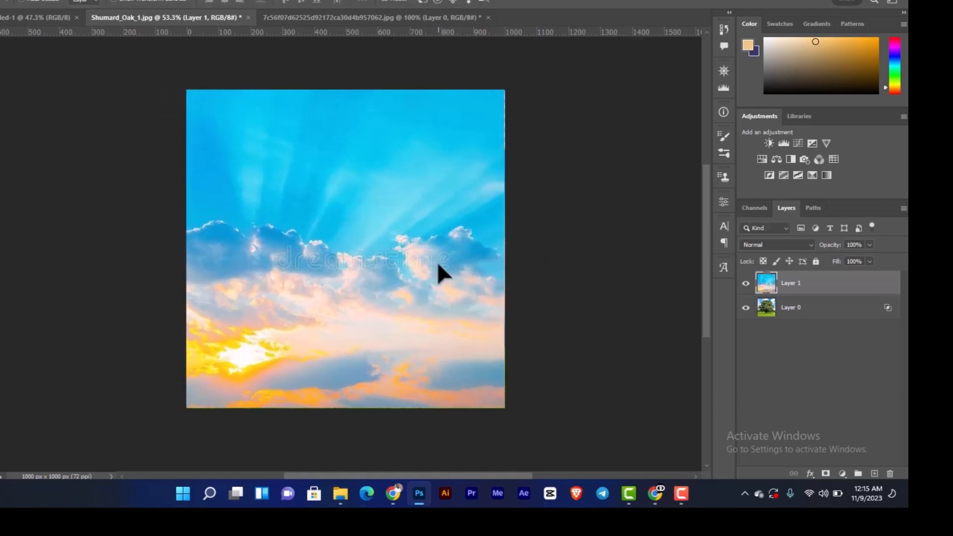
Step: Place the sky layer beneath the tree layer and shift it upward to bring the sunset clouds behind the tree
scroll(437, 261, up, 2)
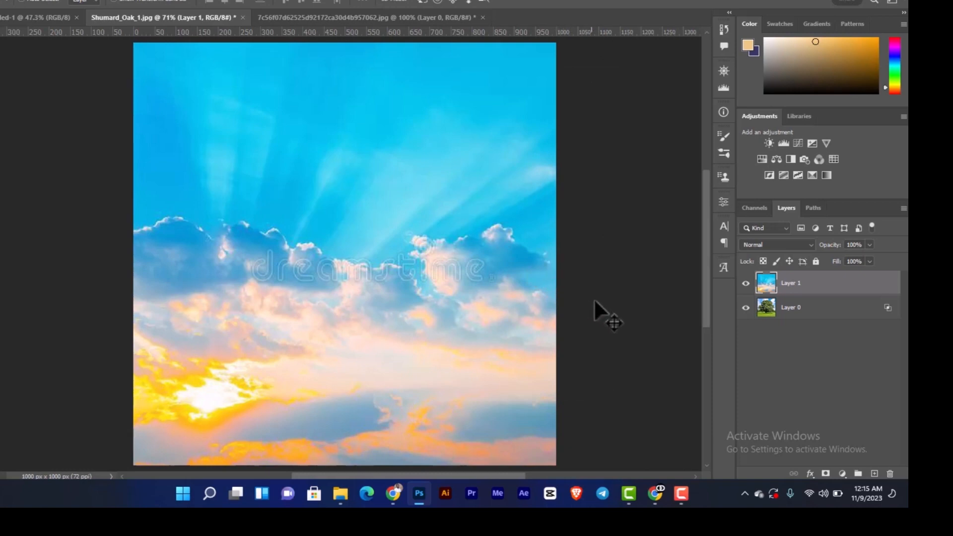
drag(815, 288, 806, 321)
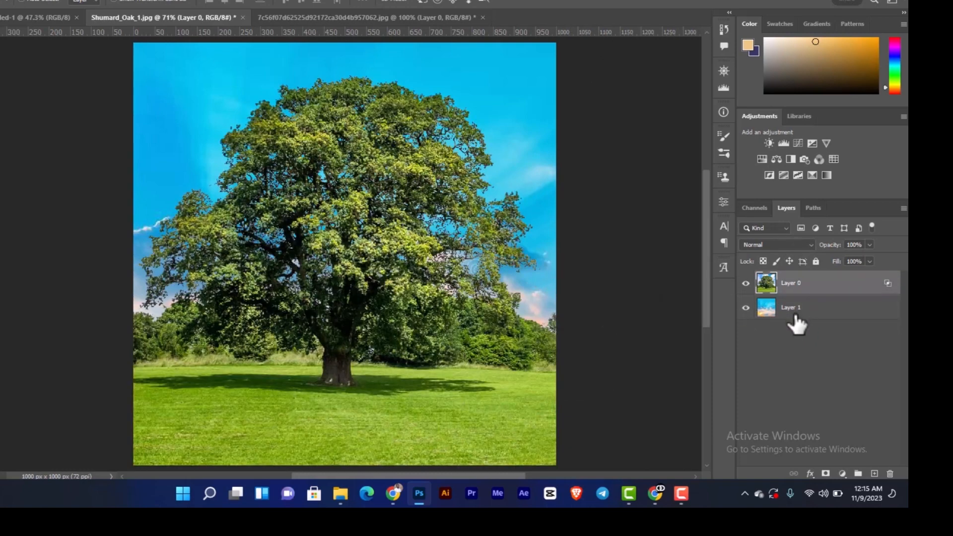
drag(507, 319, 502, 249)
Step: Apply a Gaussian Blur with a radius of 4.5 pixels to the sky layer
click(122, 1)
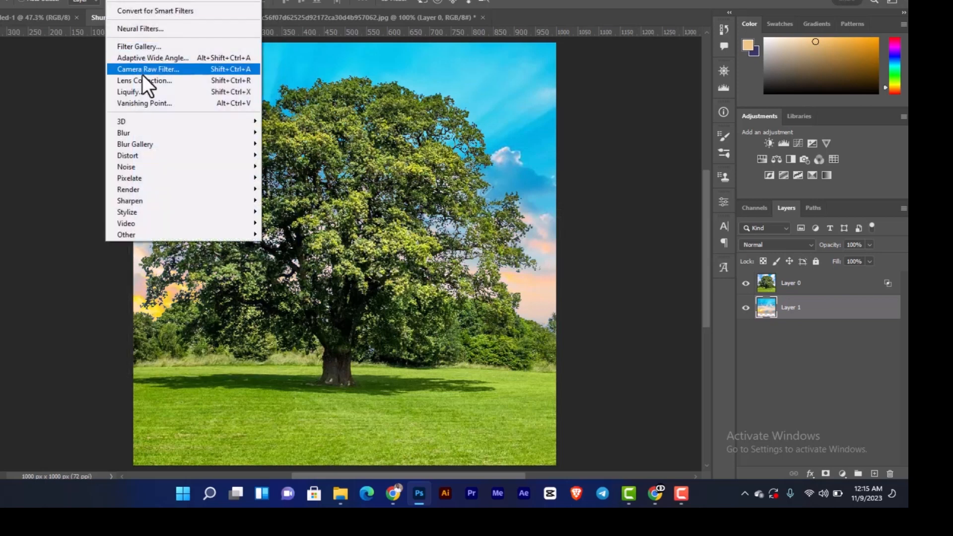
mouse_move(199, 143)
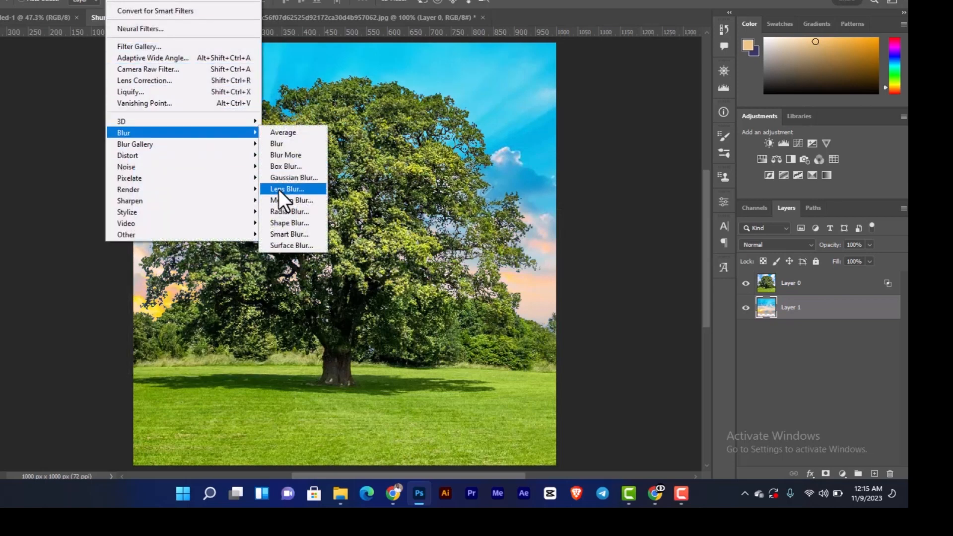
click(293, 177)
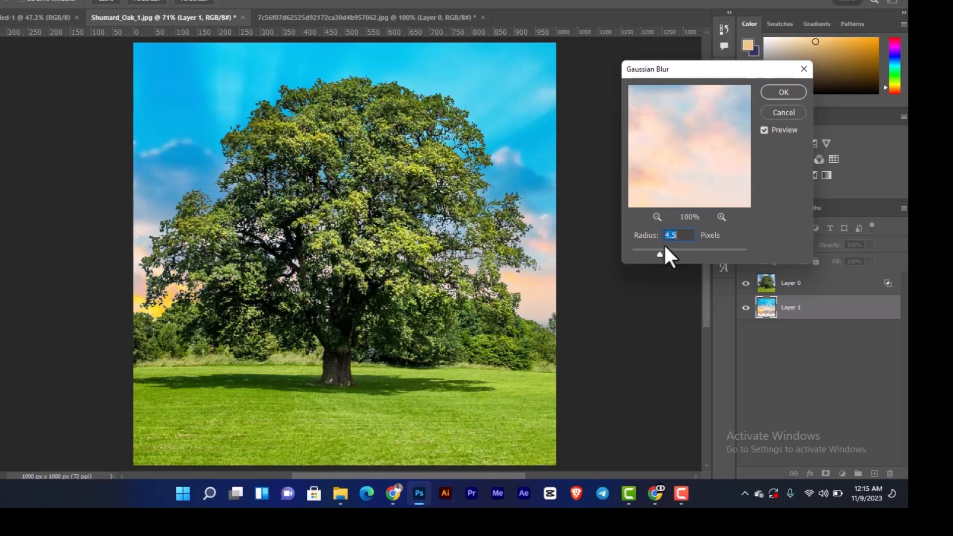
double_click(674, 235)
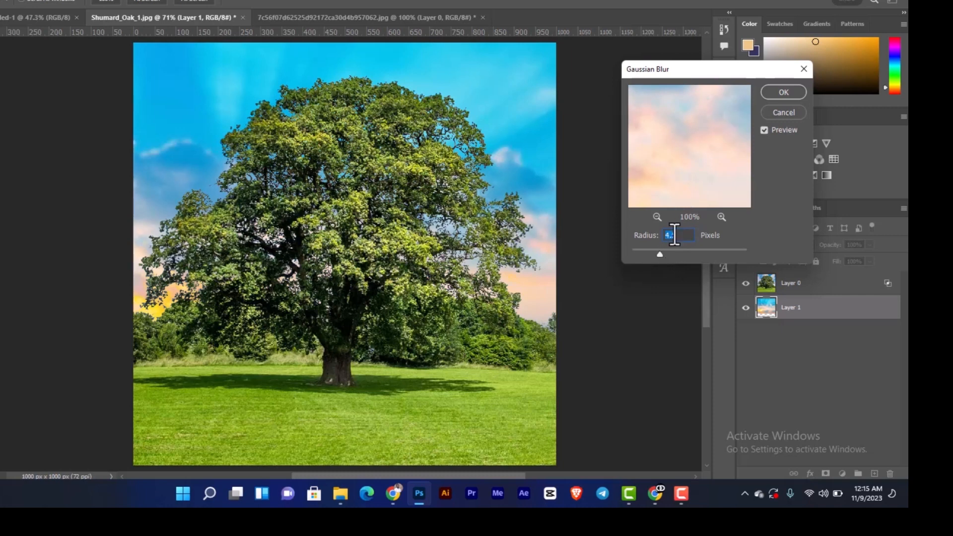
click(783, 91)
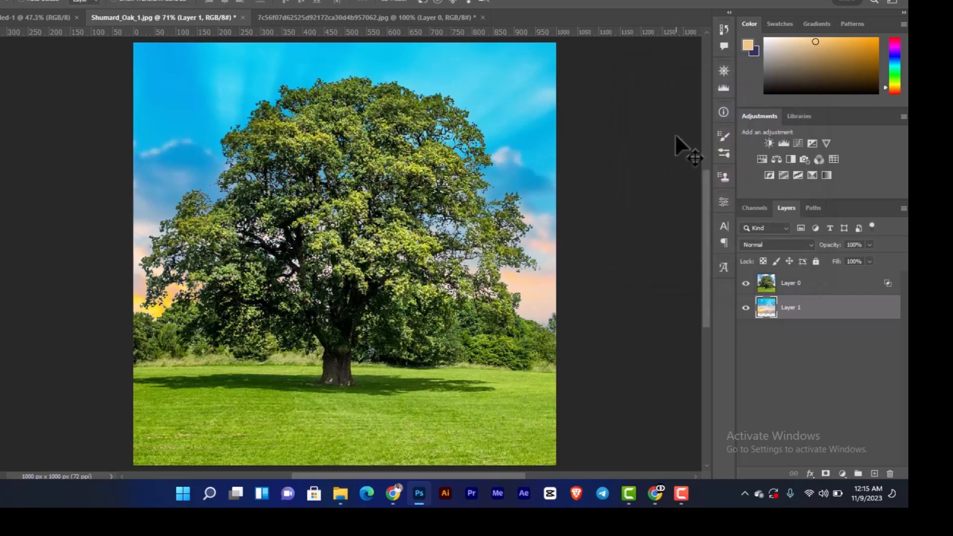
Step: Compare the original photo with the finished sky replacement twice through the history states, ending on the Gaussian Blur state
click(724, 30)
click(654, 47)
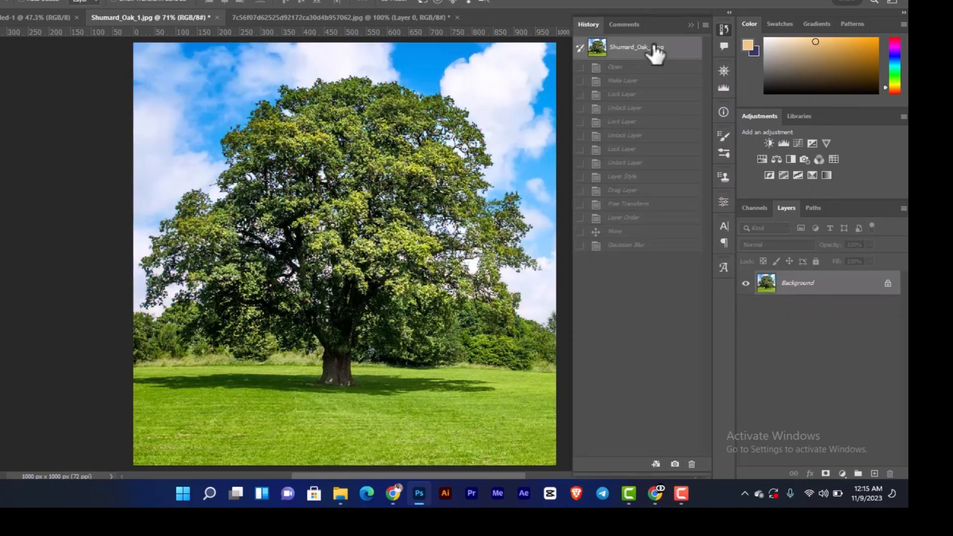
click(626, 246)
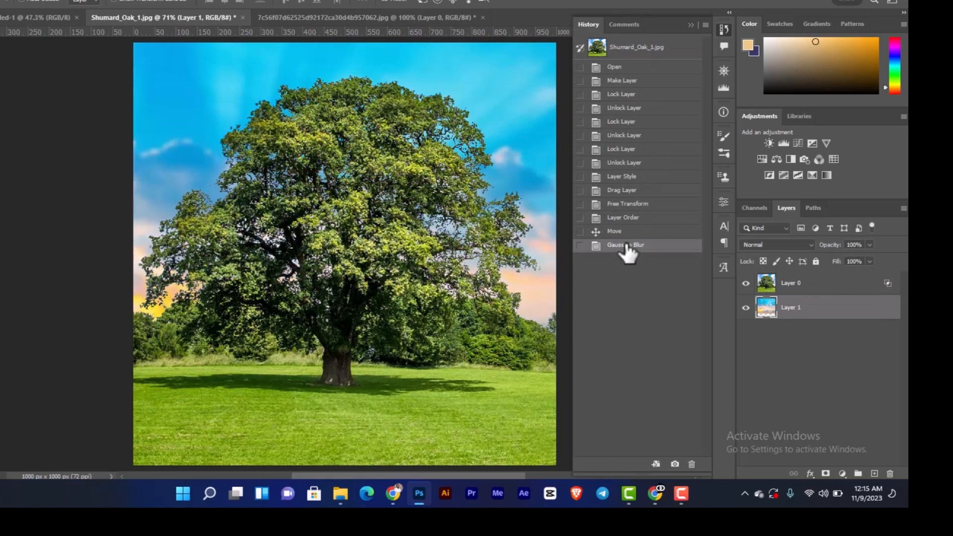
click(636, 50)
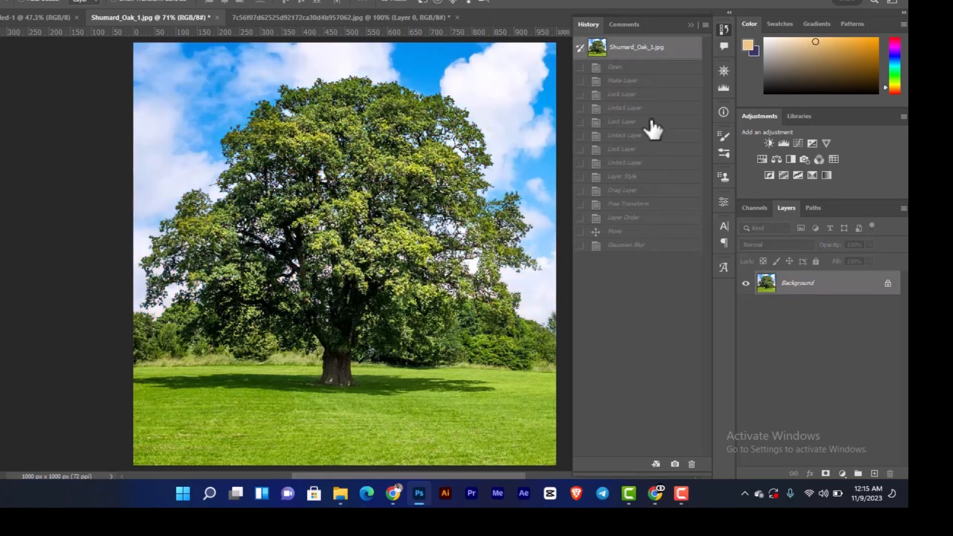
click(652, 248)
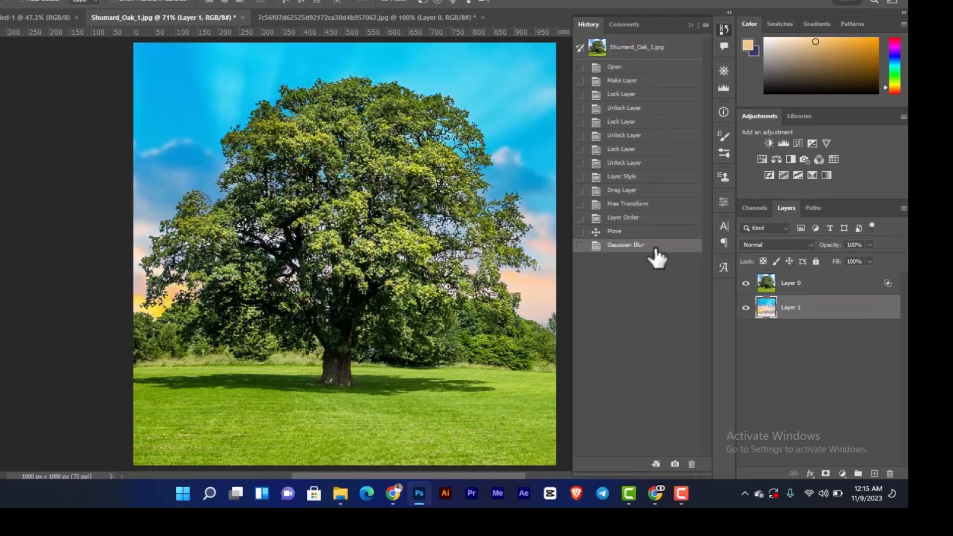
click(691, 25)
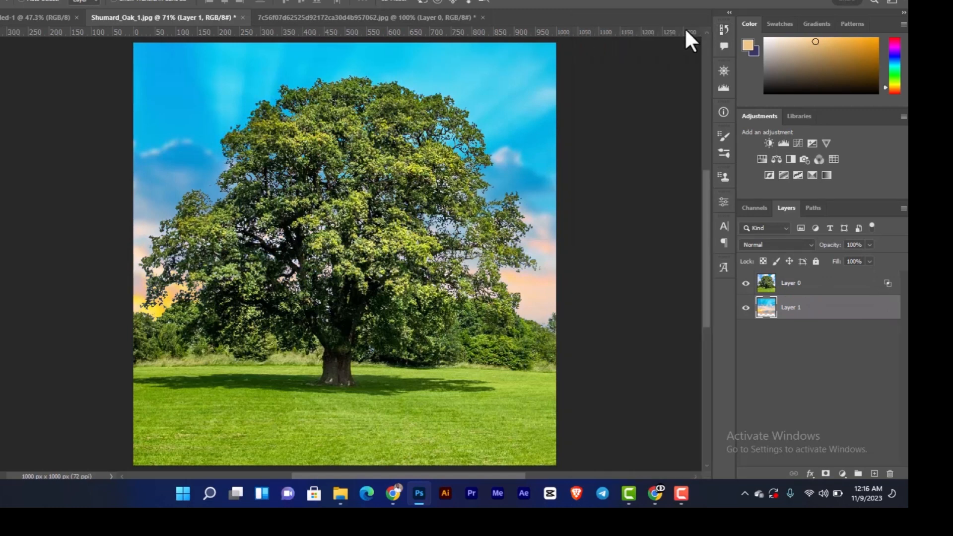